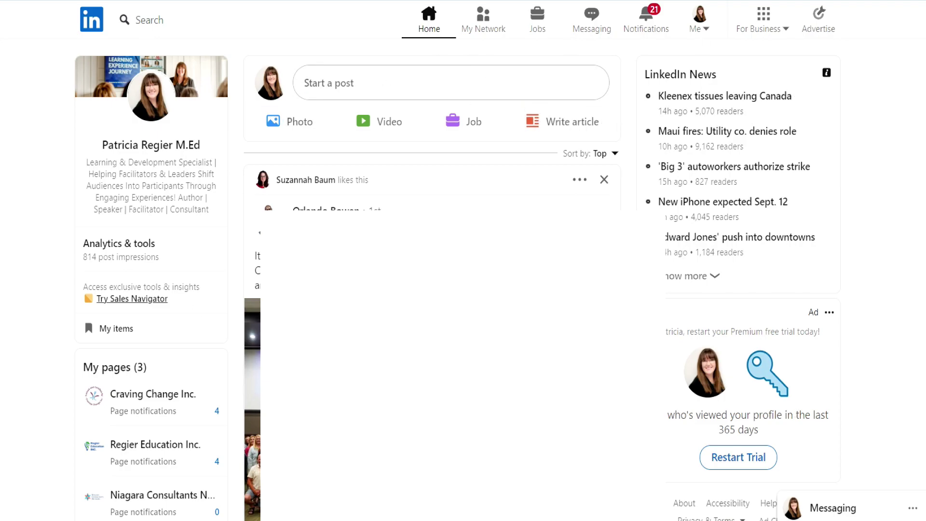
Start an event from a new post and set its format to LinkedIn Live
left_click(346, 86)
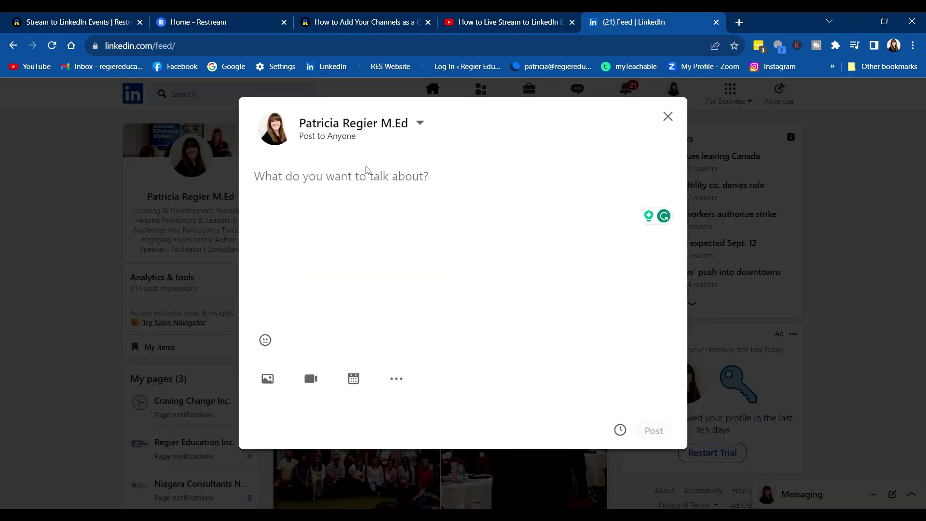
left_click(352, 381)
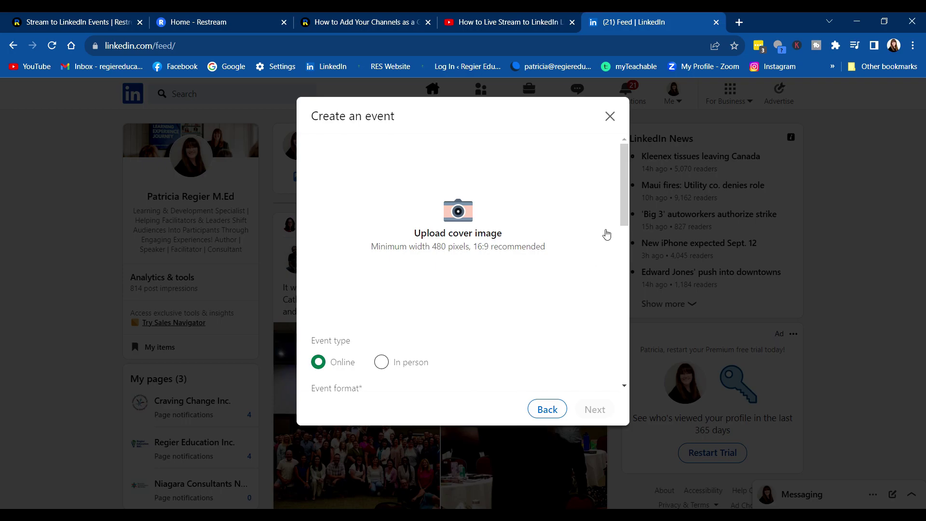
left_click_drag(623, 205, 633, 261)
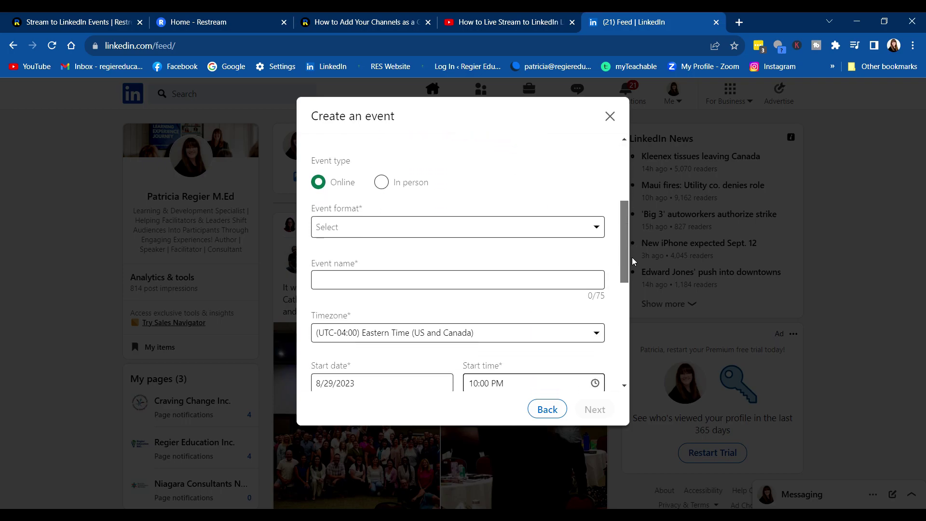
left_click(540, 227)
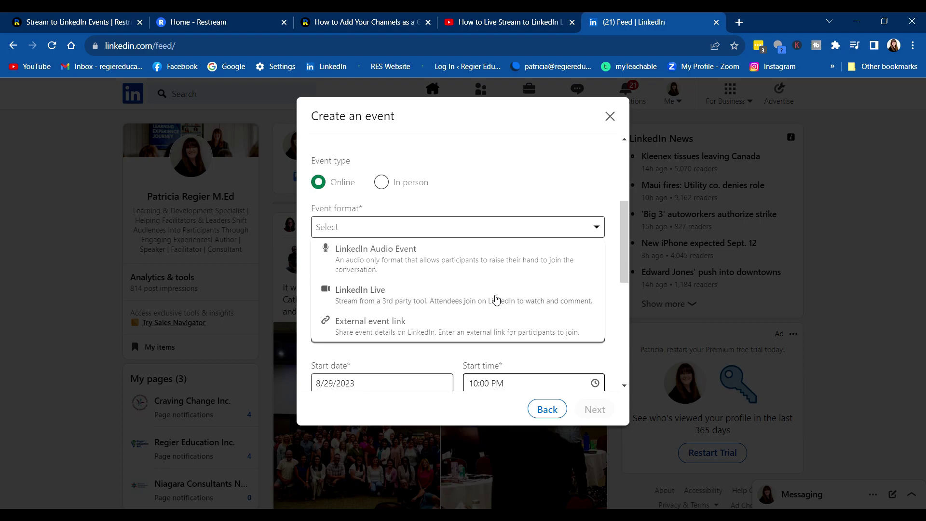
left_click(495, 299)
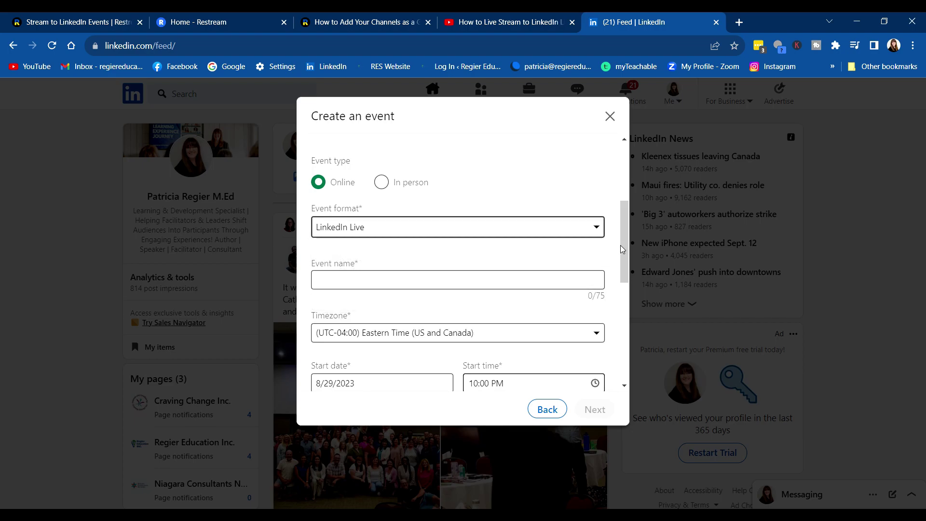
left_click_drag(623, 248, 625, 260)
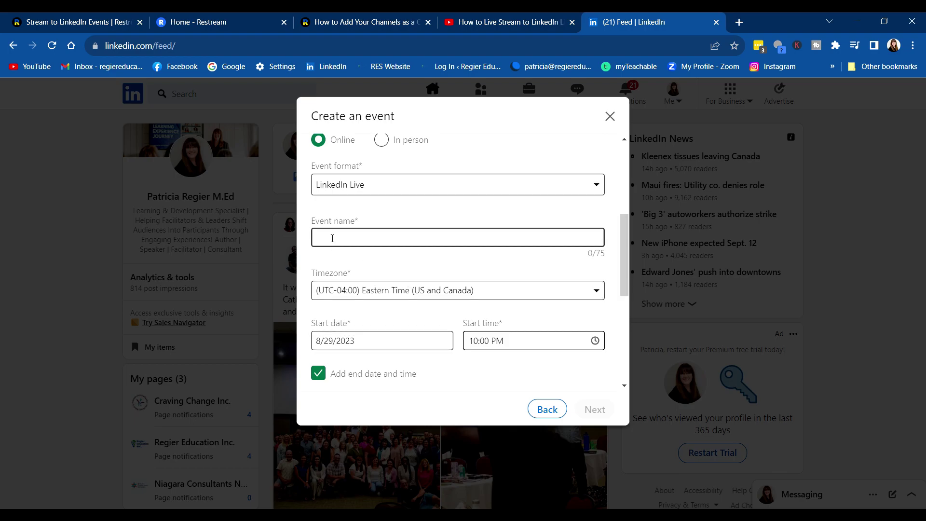
left_click(333, 239)
Name the live event 'TEST TWO'
type("TES")
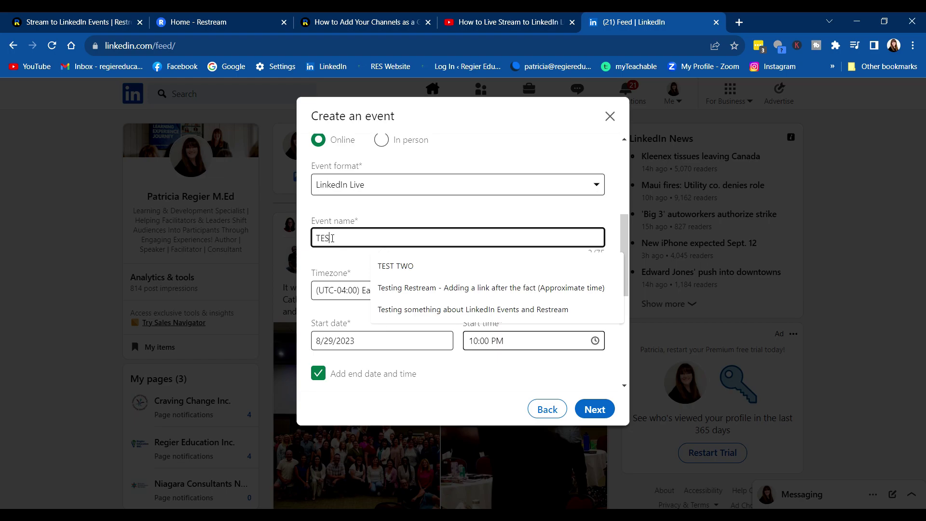
type("TIN")
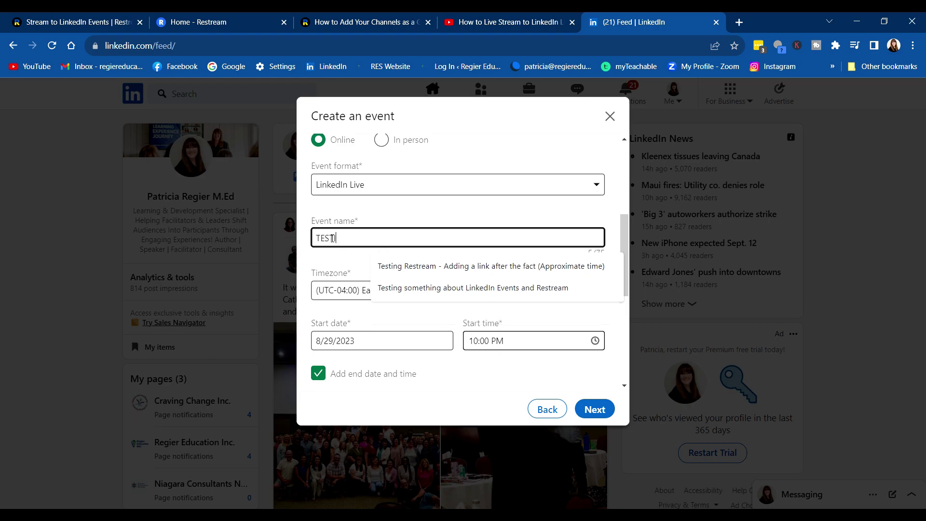
key("BackSpace")
type("TWO")
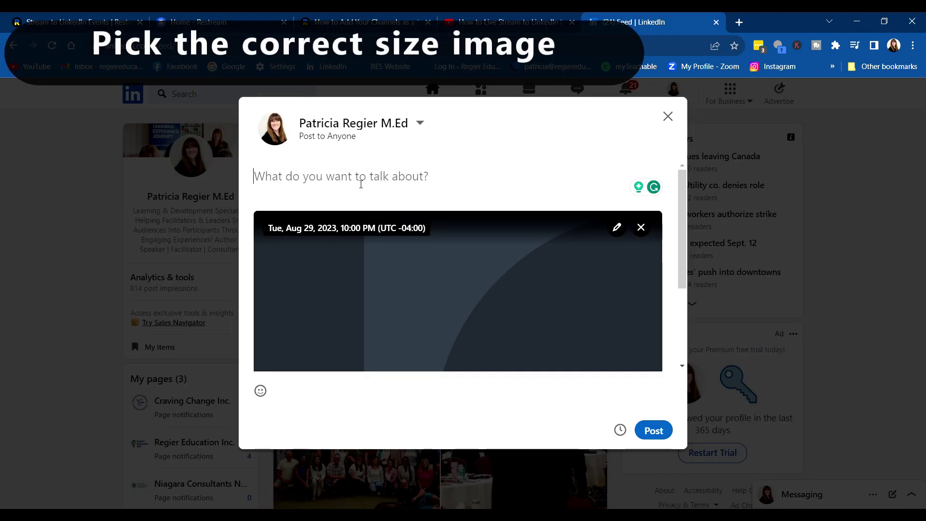
Write the post text 'Testing this process for a future blog post'
type("TA")
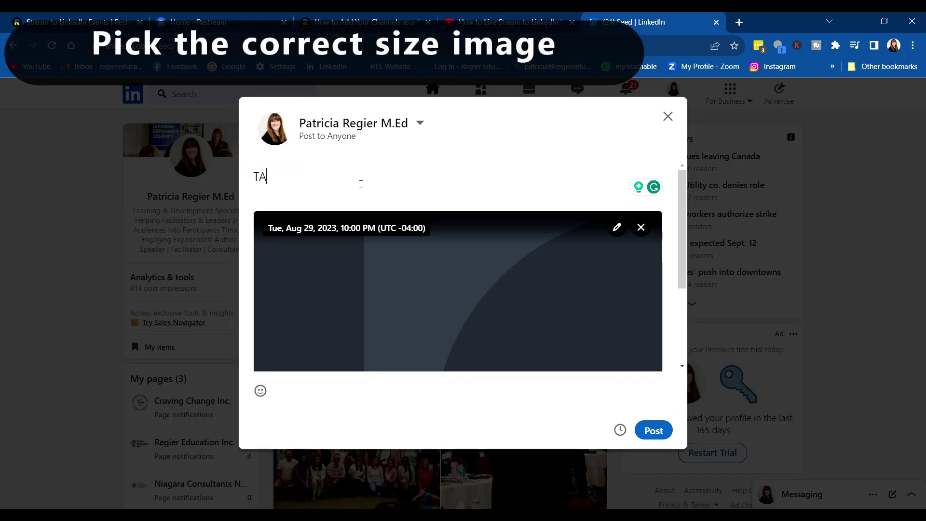
type("lki")
key("BackSpace")
type("ea")
key("BackSpace")
type("sting this process for my next bl")
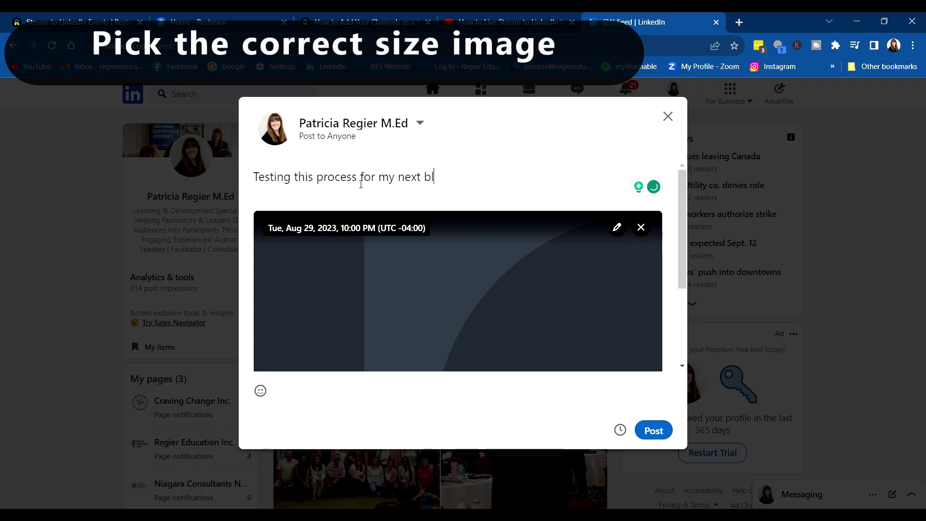
key("BackSpace")
key("BackSpace")
key("BackSpace")
type("a future blog post")
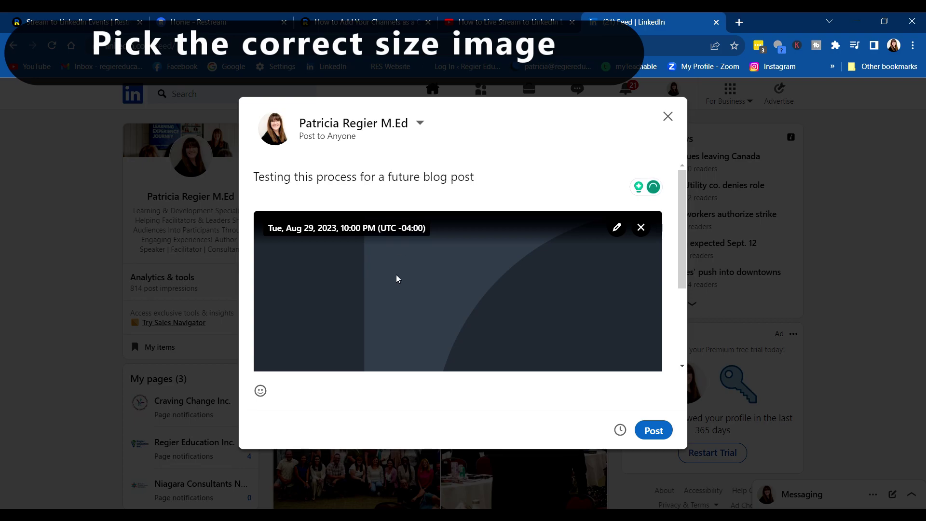
Publish the TEST TWO event post immediately instead of scheduling it
scroll(397, 277, "down", 3)
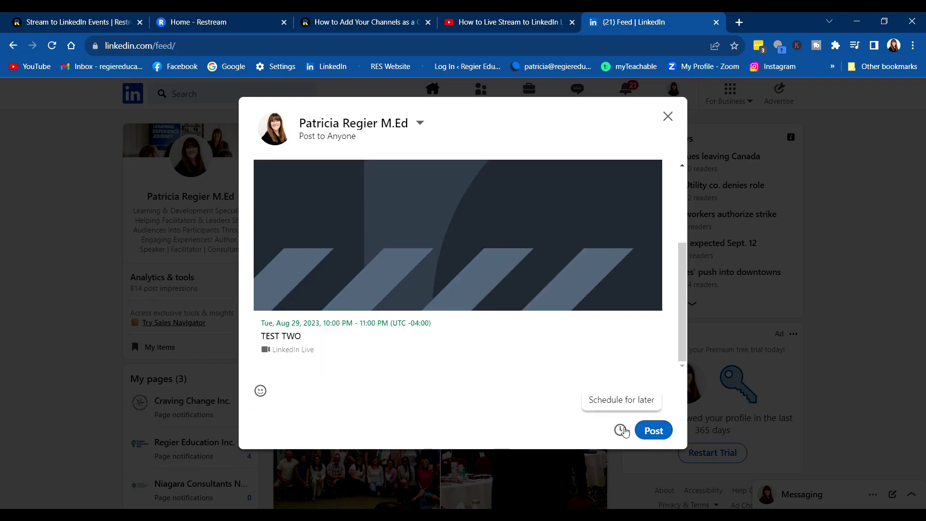
left_click(621, 430)
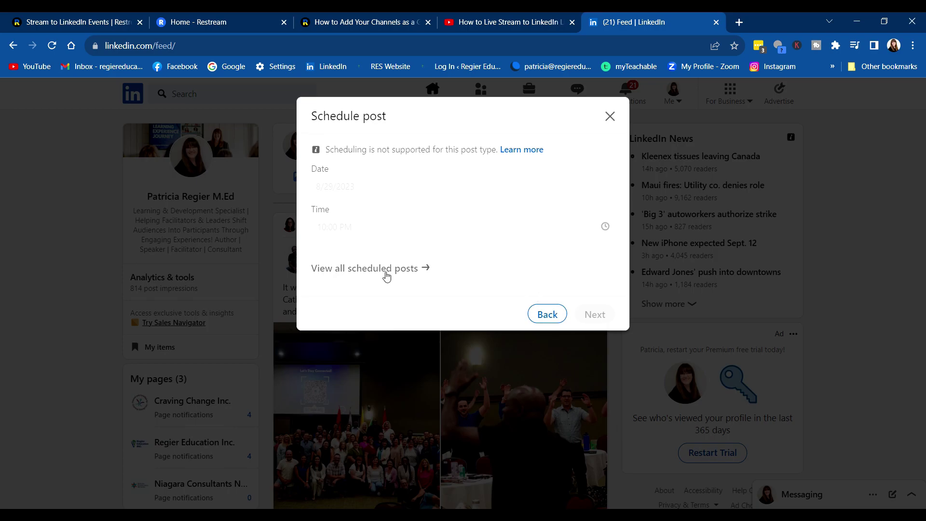
left_click(548, 314)
left_click(654, 429)
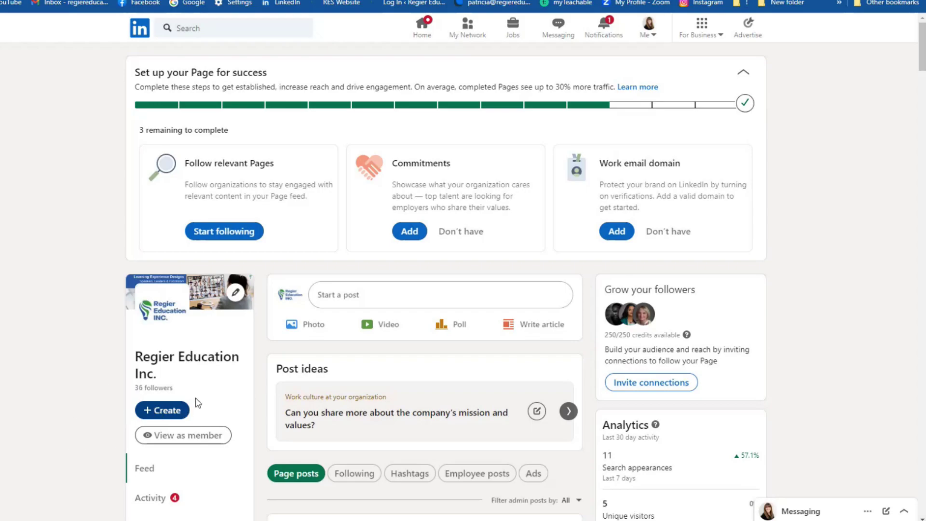
Create a page event named TEST, running 7–8 PM on 8/30/2023
left_click(173, 413)
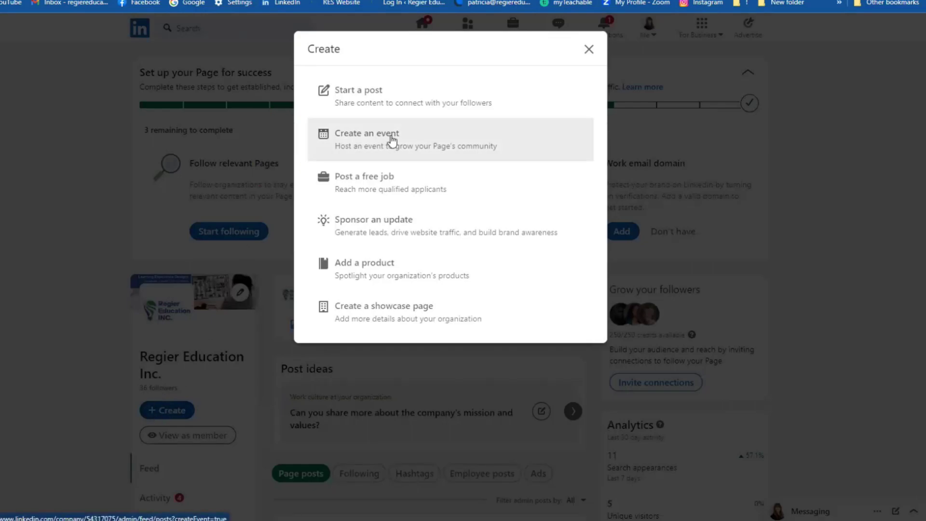
left_click(393, 141)
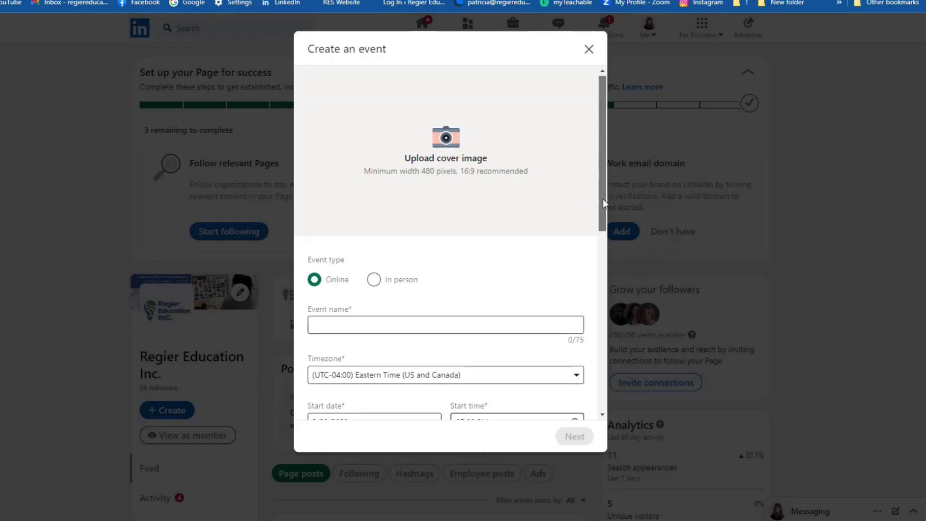
scroll(600, 193, "down", 2)
left_click(336, 250)
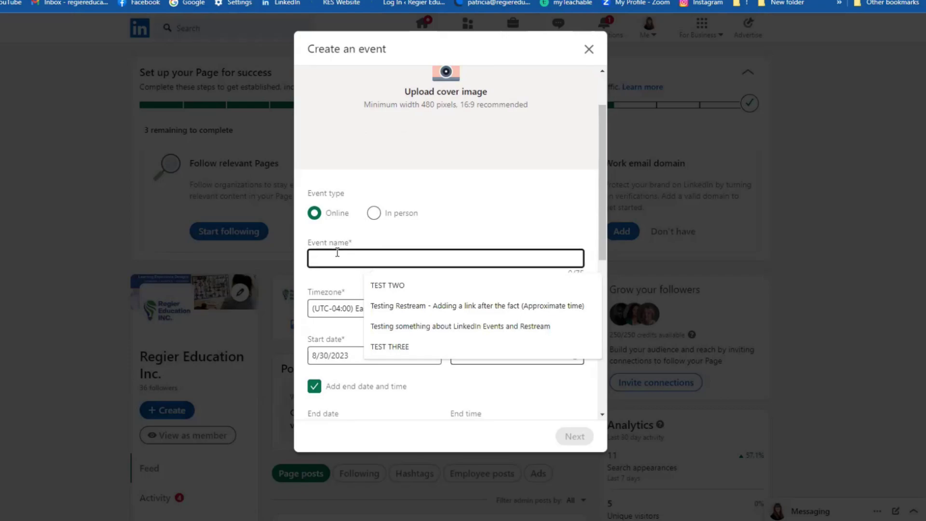
type("TEST")
scroll(604, 241, "down", 1)
scroll(604, 242, "down", 1)
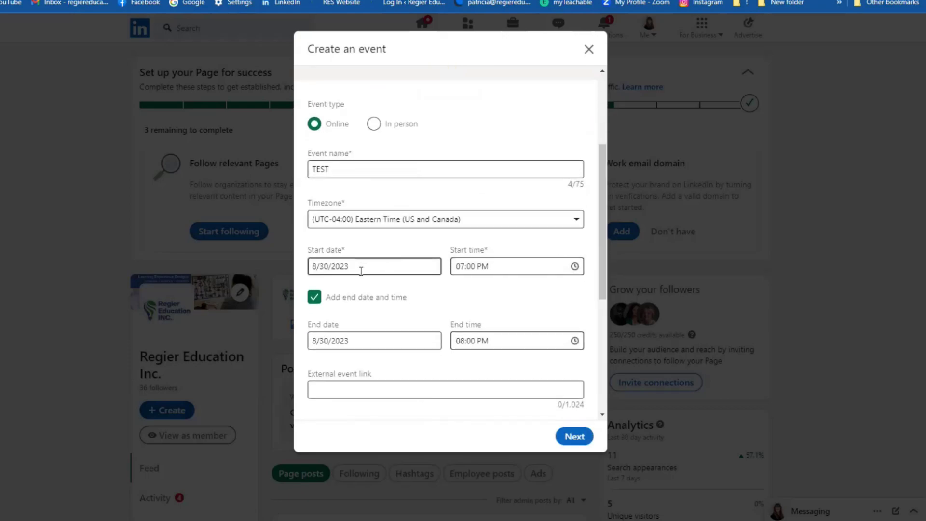
scroll(491, 263, "down", 1)
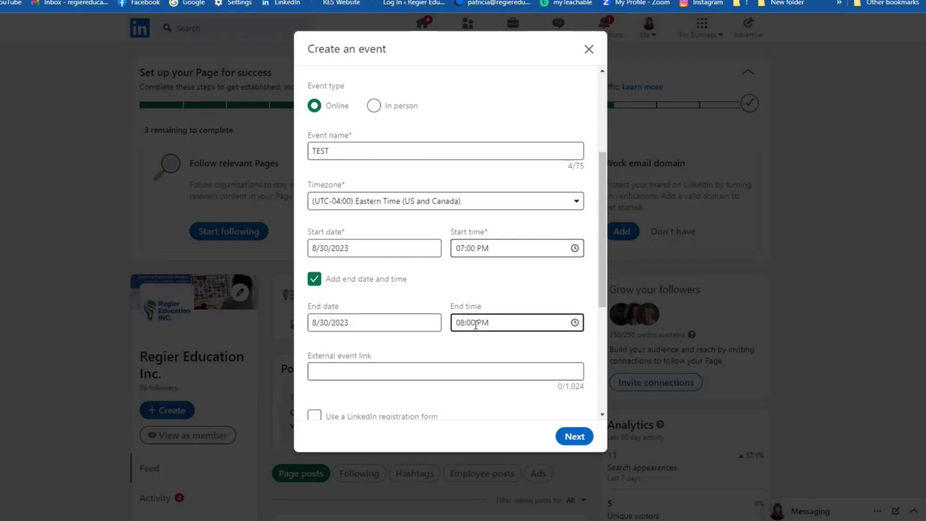
scroll(475, 325, "down", 2)
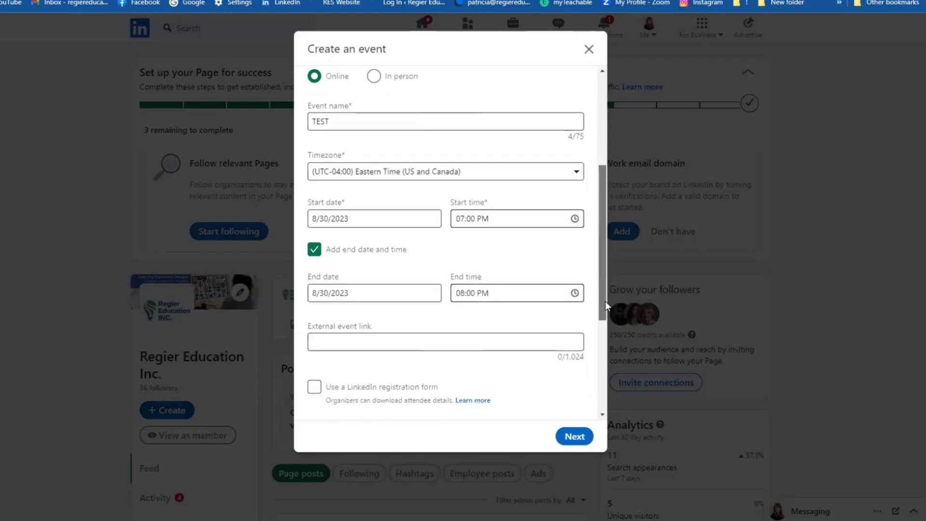
left_click(345, 271)
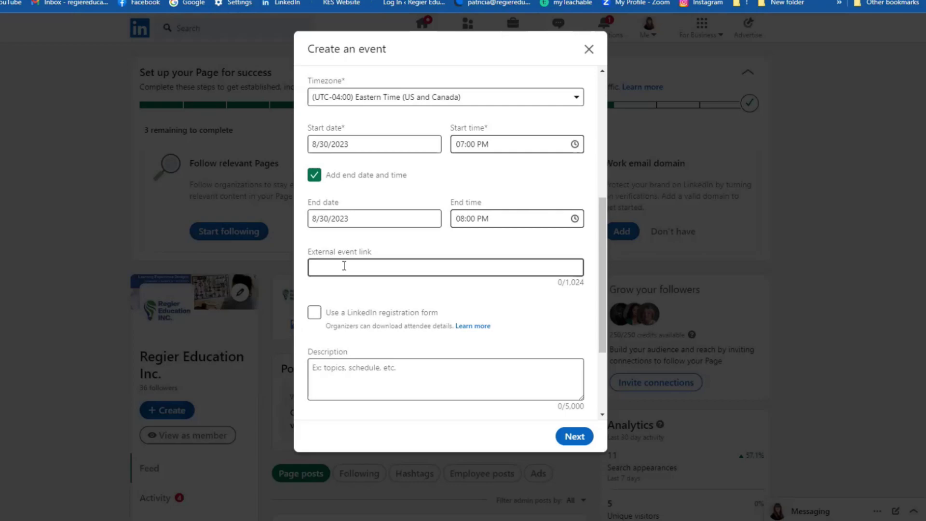
Require a LinkedIn registration form and paste the company privacy-policy URL as privacy link
scroll(344, 265, "down", 1)
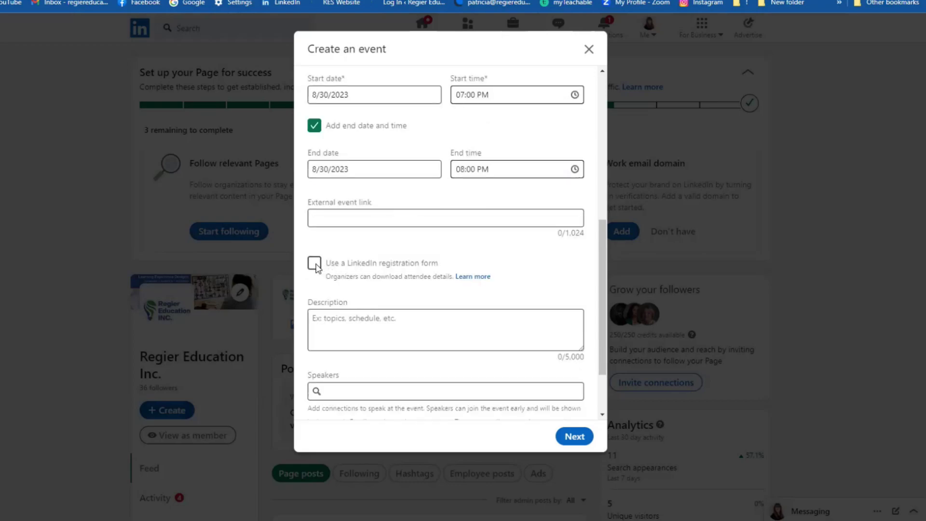
left_click(315, 267)
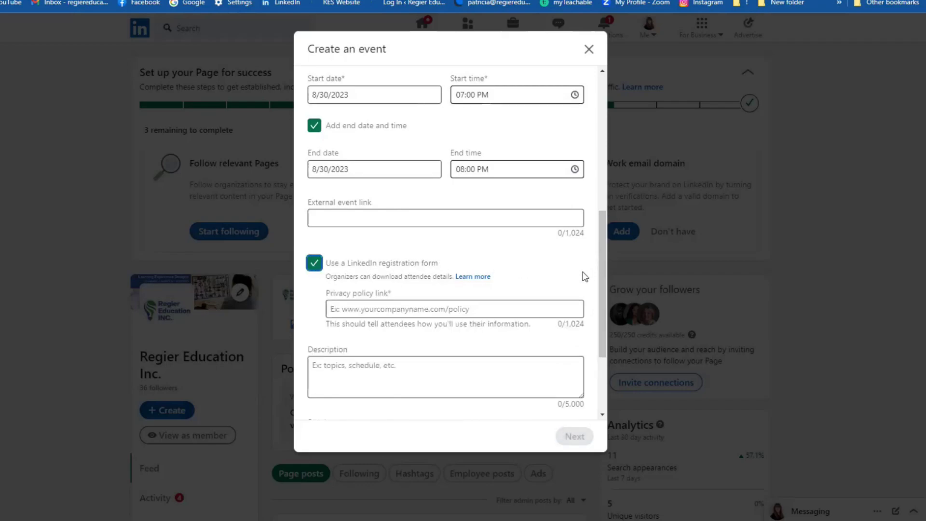
scroll(604, 307, "down", 1)
right_click(181, 2)
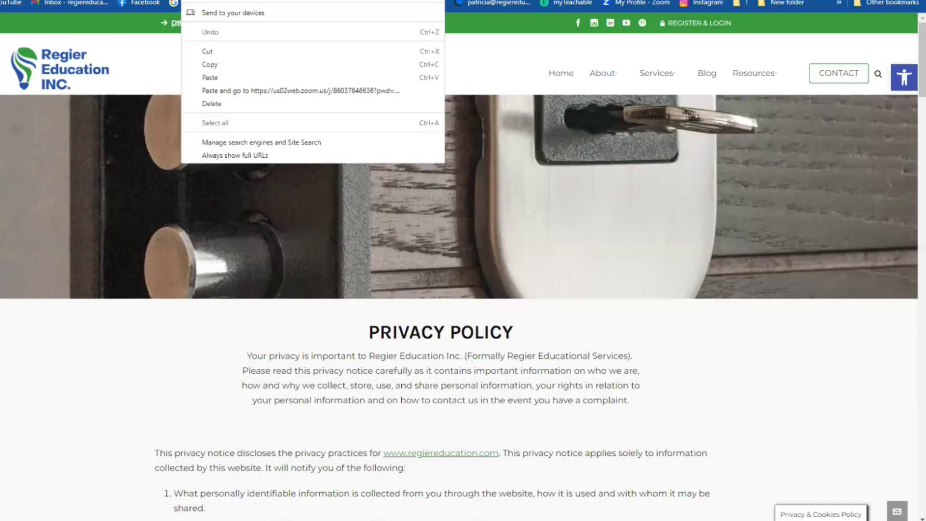
left_click(212, 65)
key("ctrl+Tab")
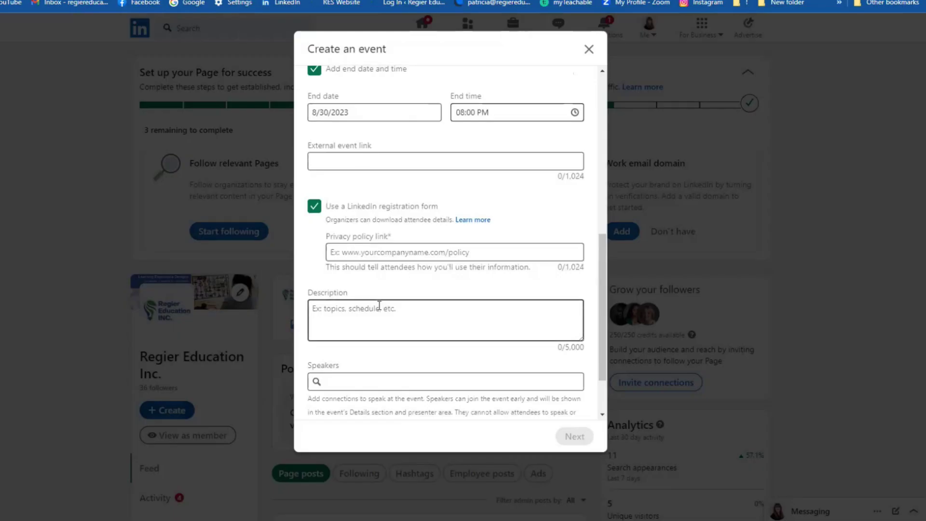
left_click(334, 252)
right_click(334, 252)
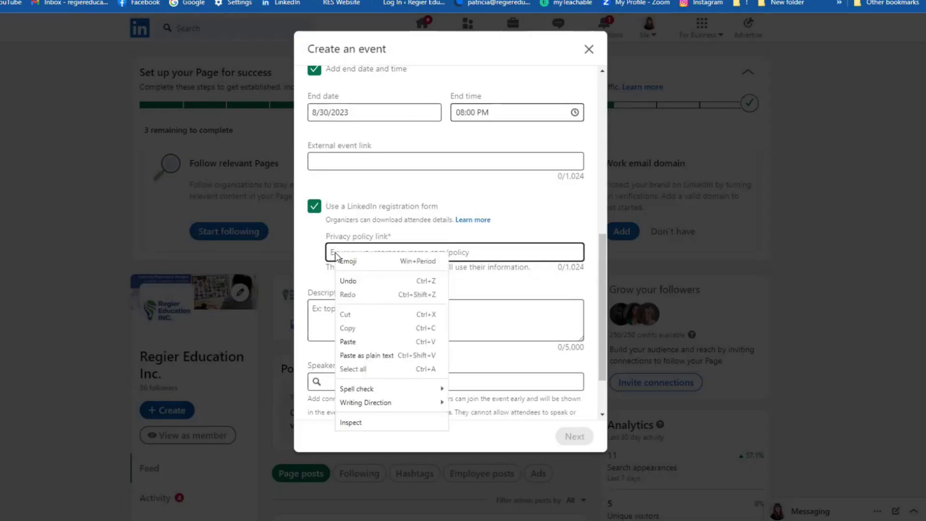
left_click(358, 337)
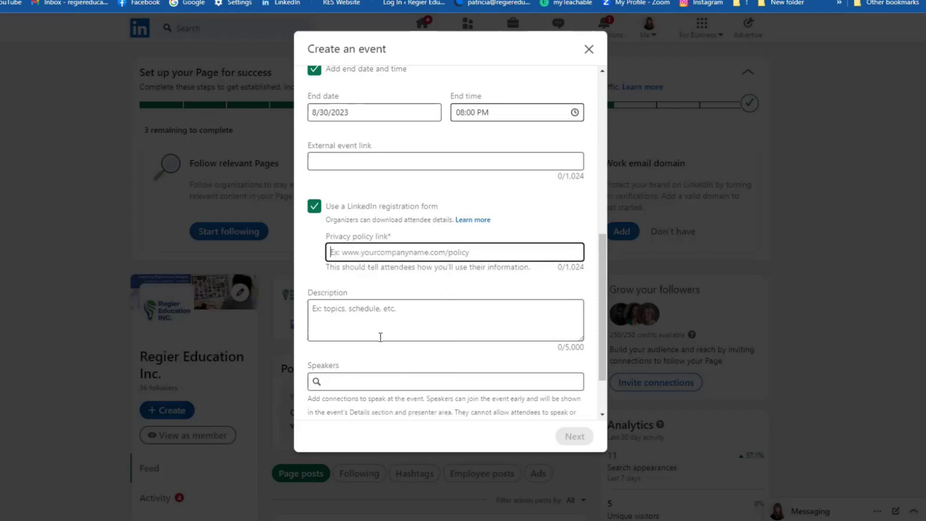
Add the description 'TESTING process' and search speakers for 'patricia'
left_click(525, 302)
type("TESTING process")
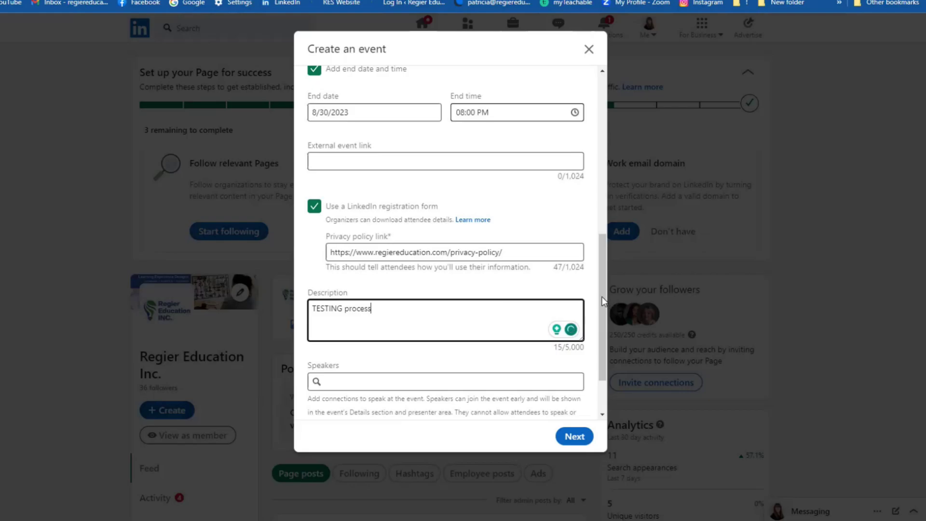
scroll(603, 301, "down", 2)
left_click(350, 312)
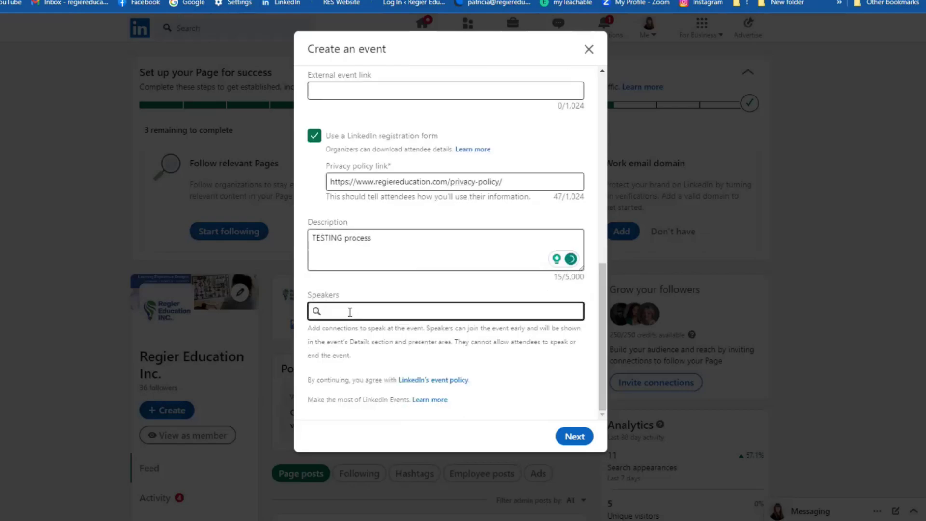
type("patricia")
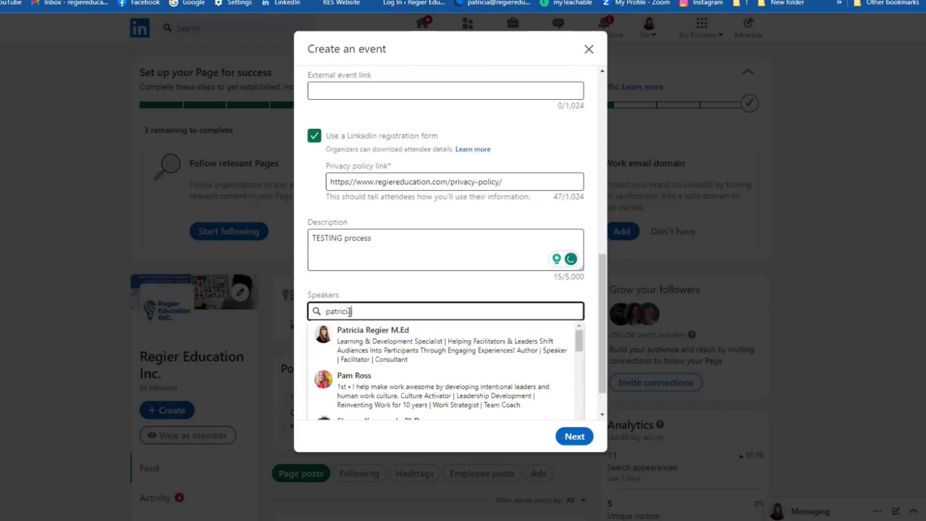
Add Patricia as speaker, post the TEST event, and open its event page
left_click(395, 340)
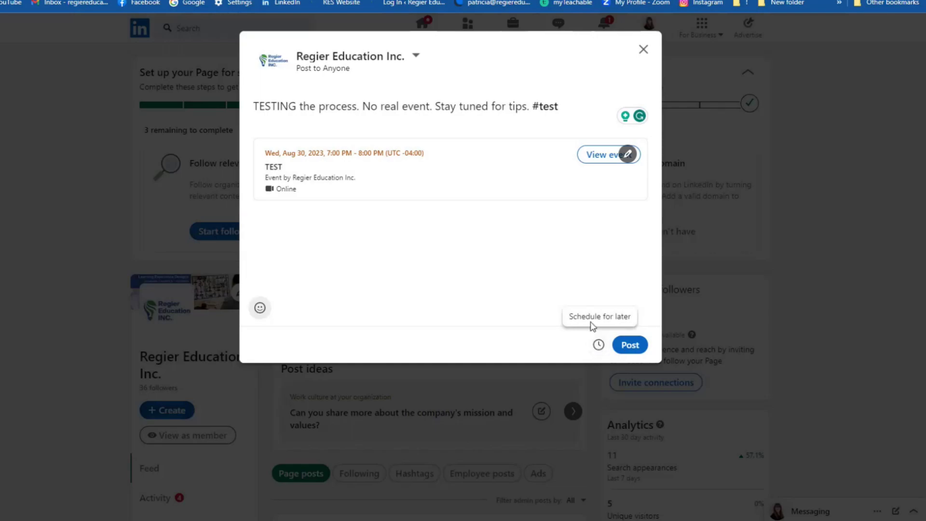
left_click(632, 346)
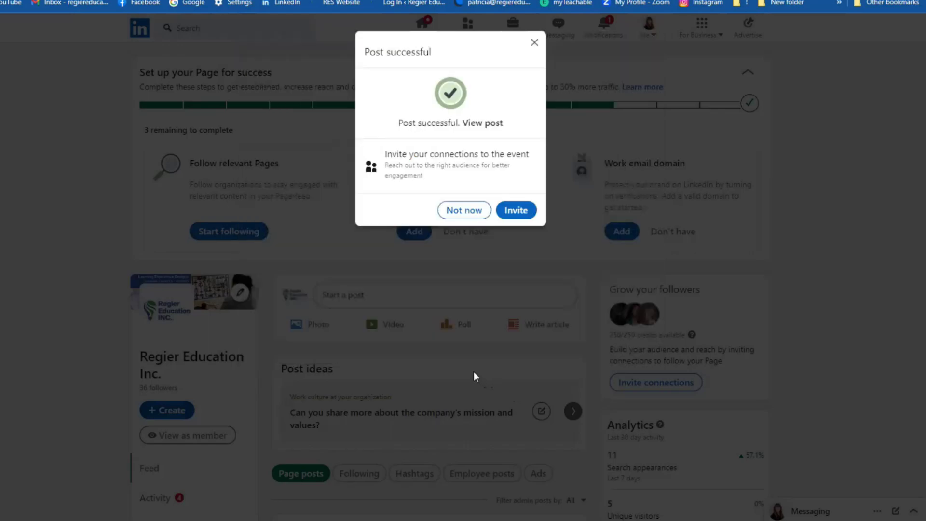
left_click(525, 214)
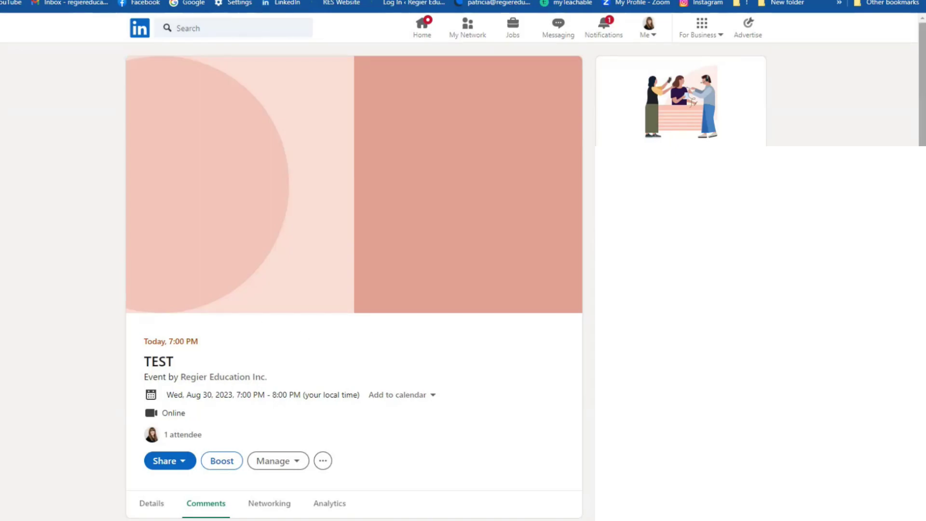
Review the TEST event's Manage options, then open its Share menu
scroll(555, 269, "down", 1)
scroll(554, 270, "down", 1)
scroll(555, 269, "down", 1)
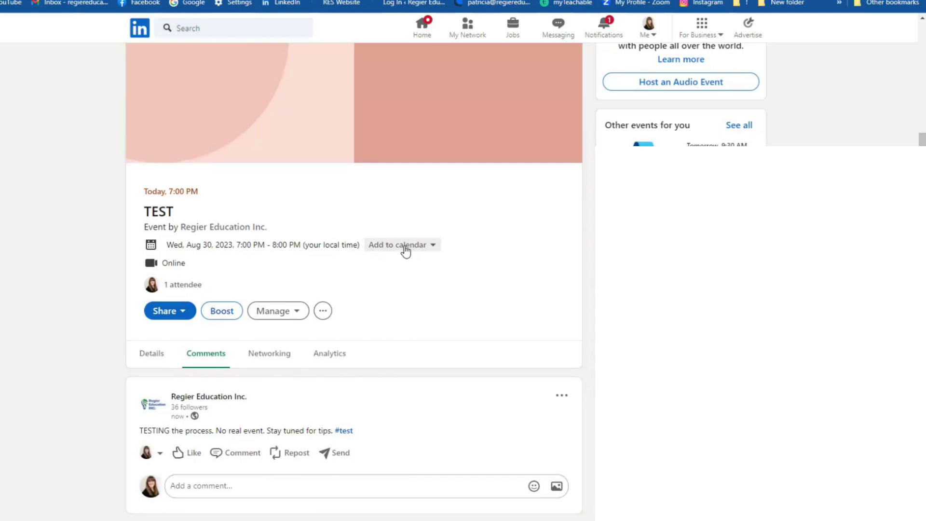
left_click(293, 314)
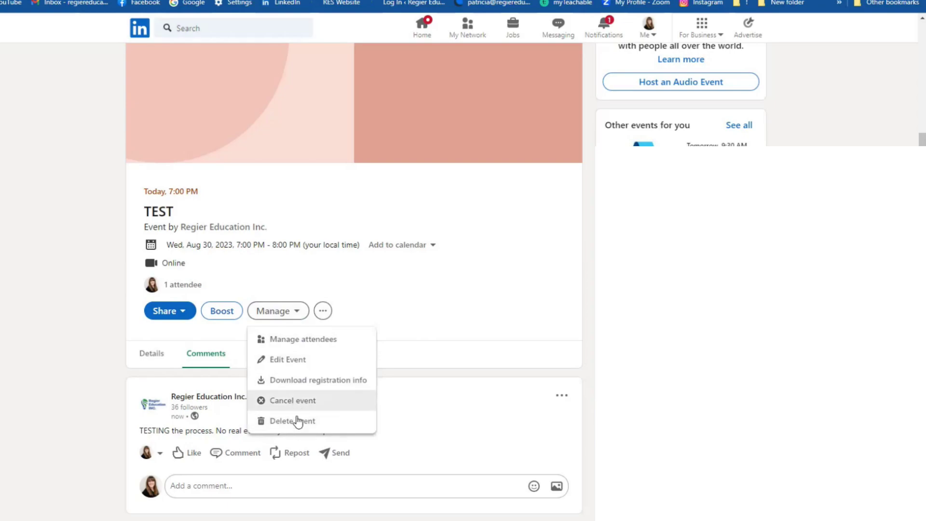
left_click(182, 312)
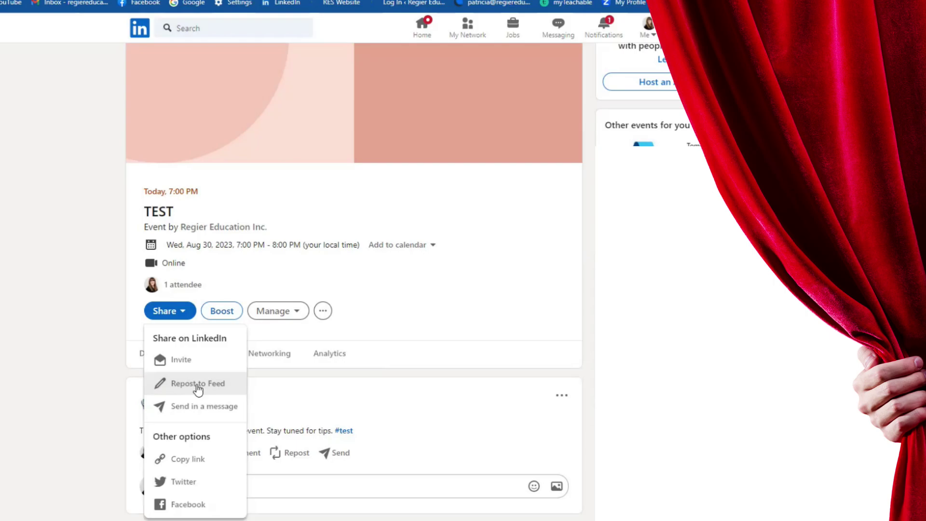
Copy the TEST event link and go to Restream's third-party streaming setup
left_click(188, 459)
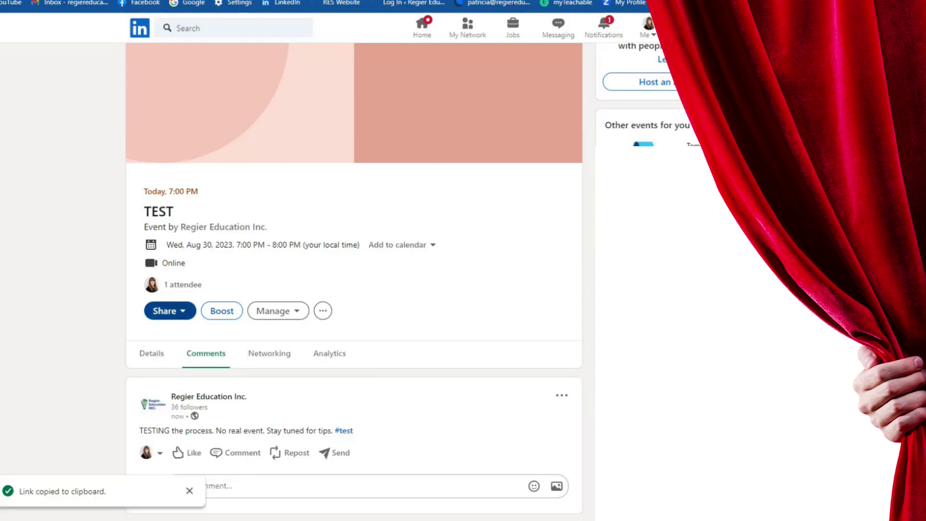
key("ctrl+Tab")
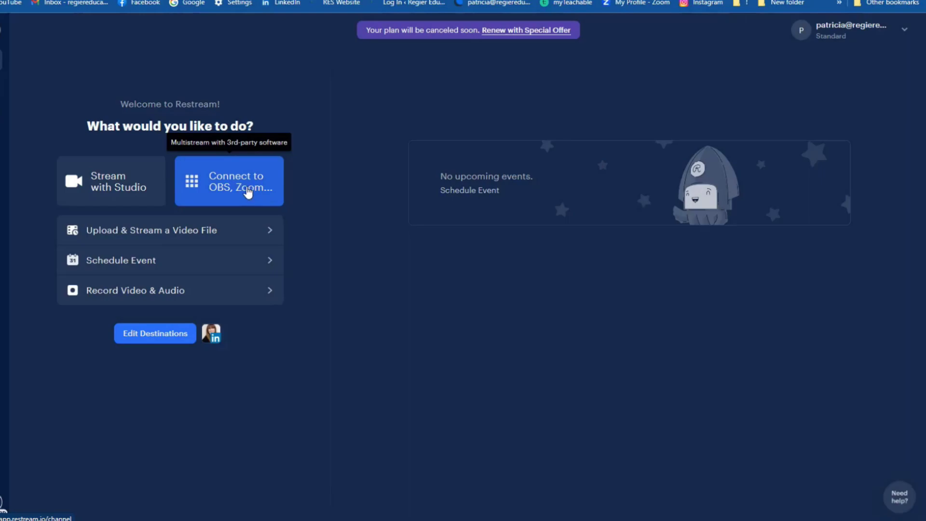
left_click(248, 191)
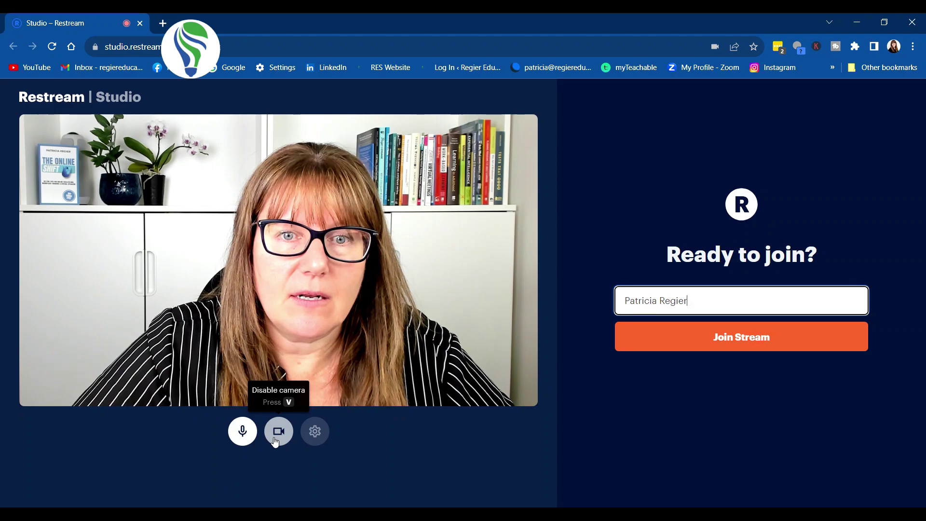
Review Restream Studio's video and advanced audio device settings, then close them
left_click(316, 436)
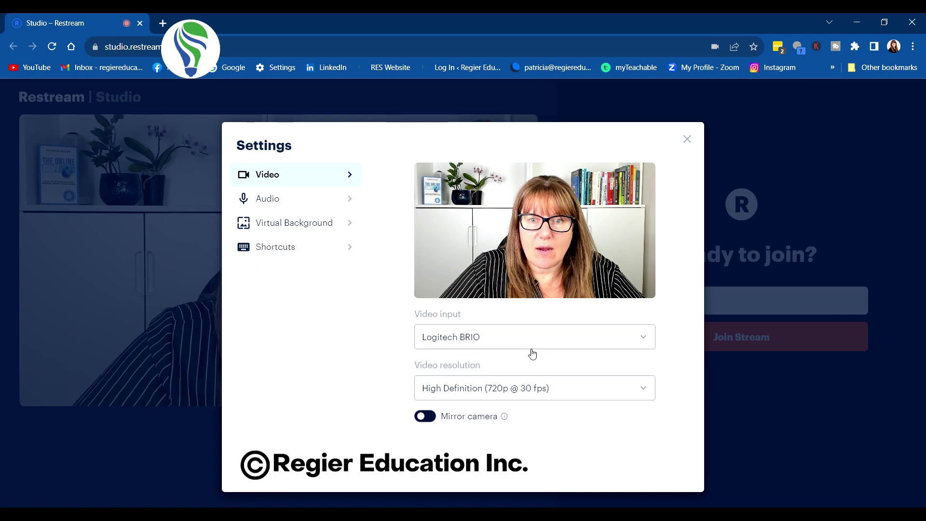
left_click(347, 200)
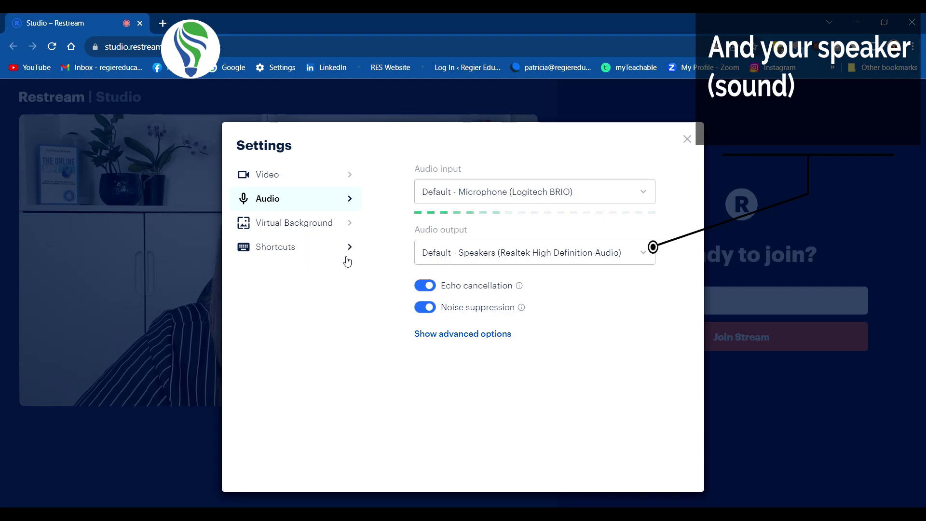
left_click(461, 336)
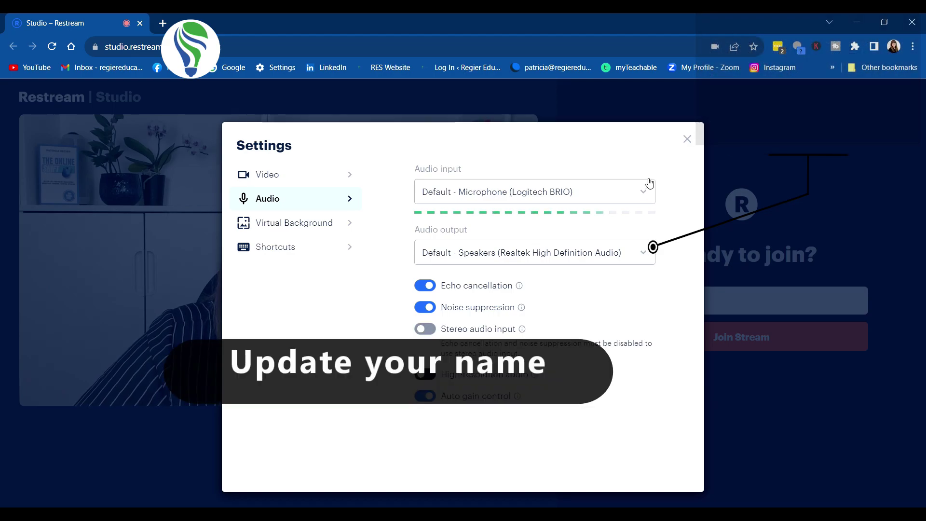
left_click(685, 140)
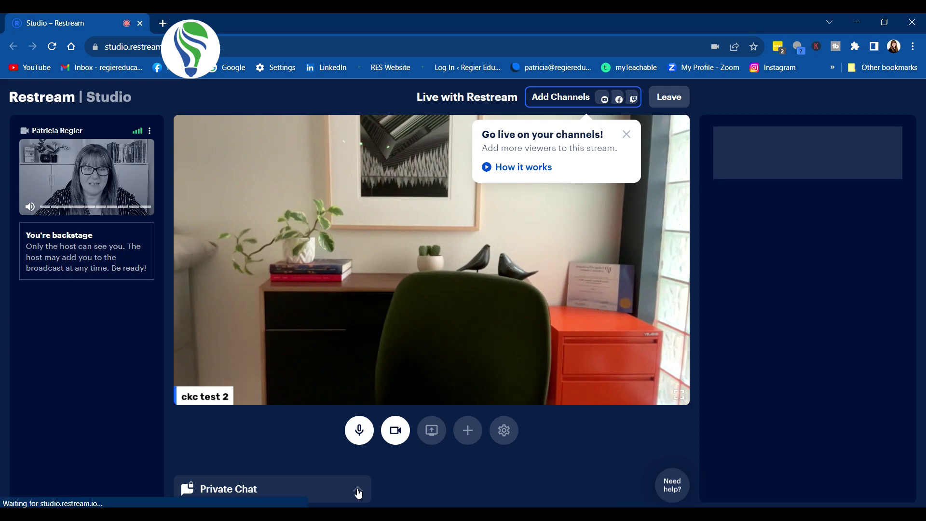
Privately message the host: 'I am here. You can toggle me to get on stage'
left_click(290, 489)
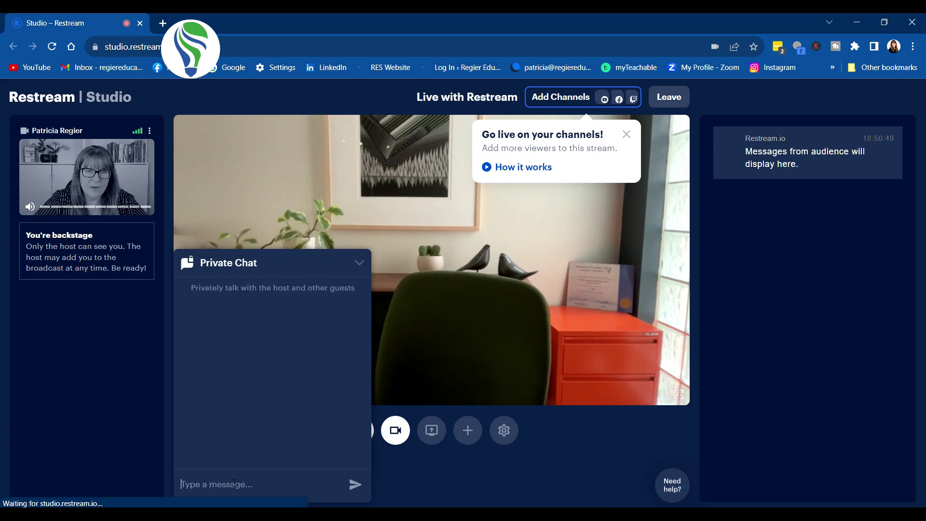
type("I am ")
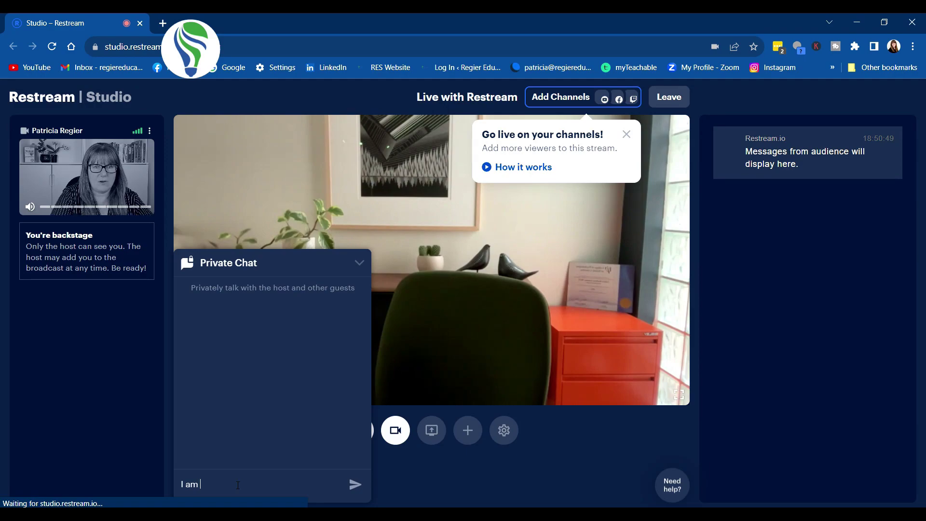
type("here. You can toggle me to get on stage")
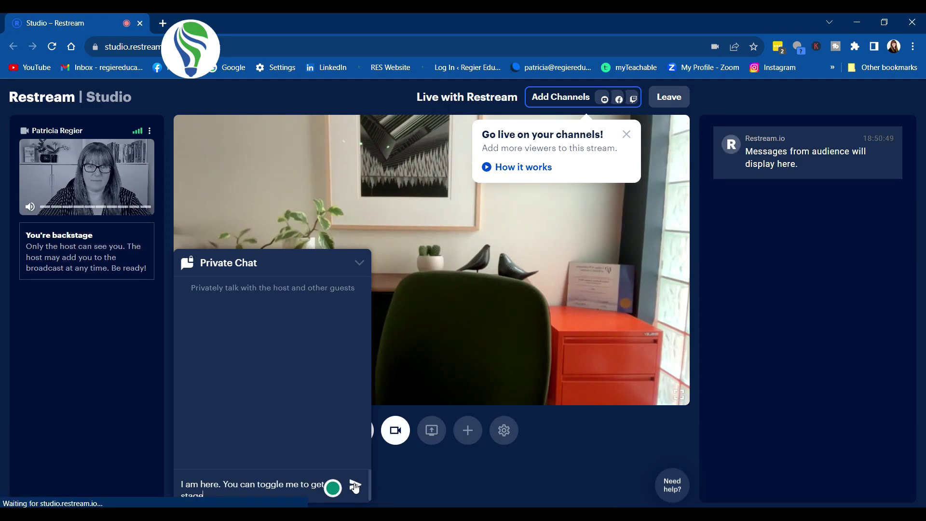